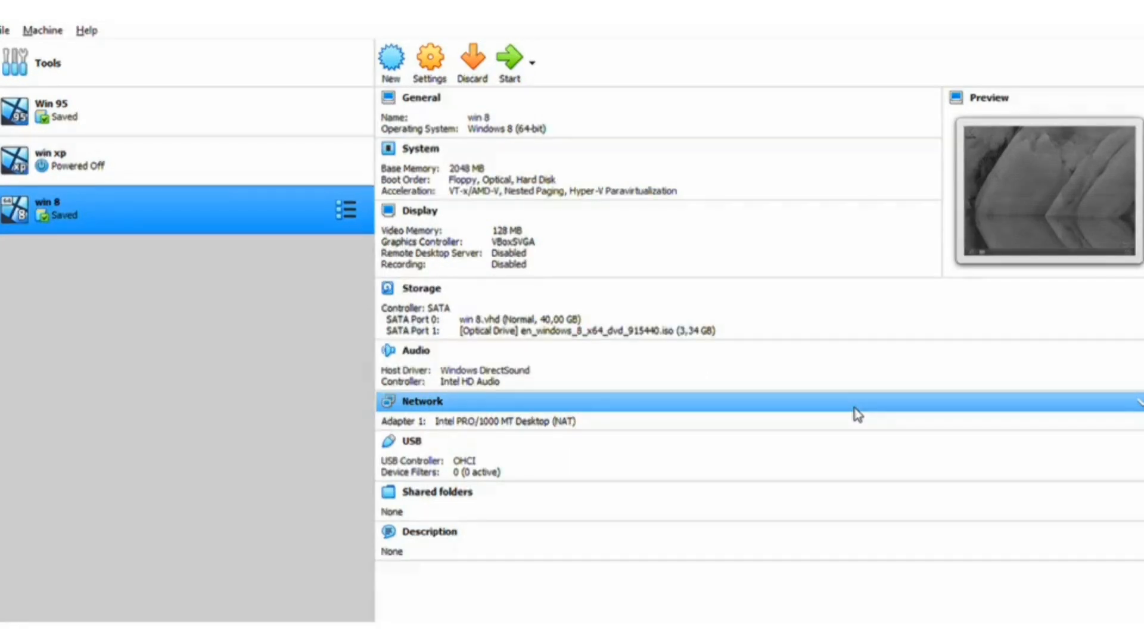
Step: Create a new Ubuntu VM with 1600 MB memory and a new 20 GB VHD disk
left_click(395, 60)
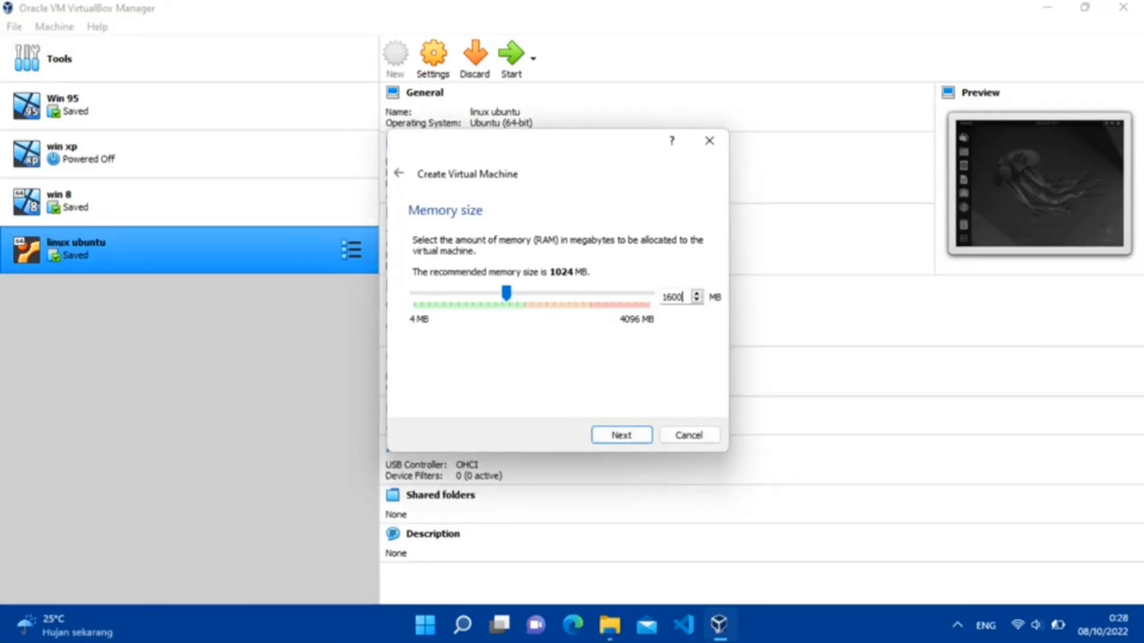
key("Return")
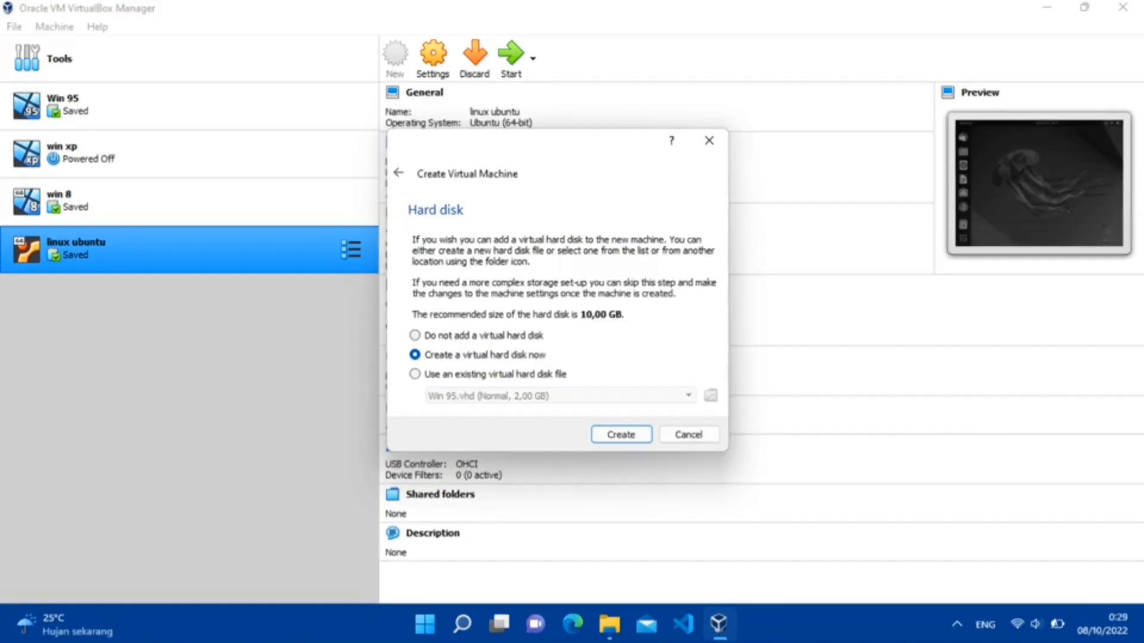
key("Return")
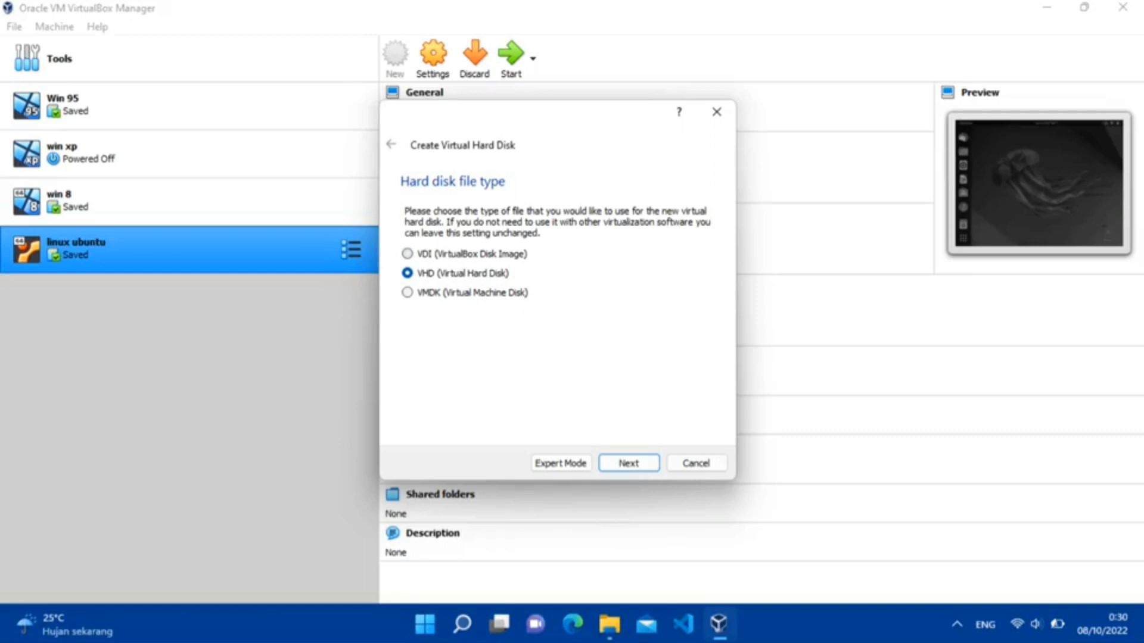
key("Return")
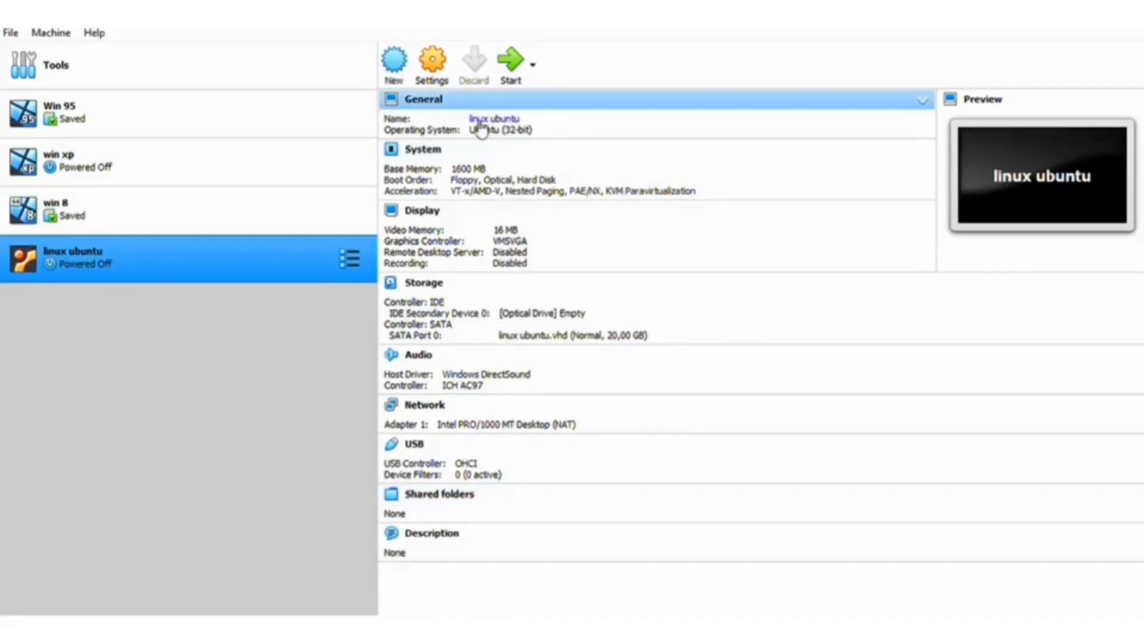
Step: Load ubuntu-22.04.1-desktop-amd64.iso into the VM's optical drive in Settings and boot to GRUB
left_click(433, 65)
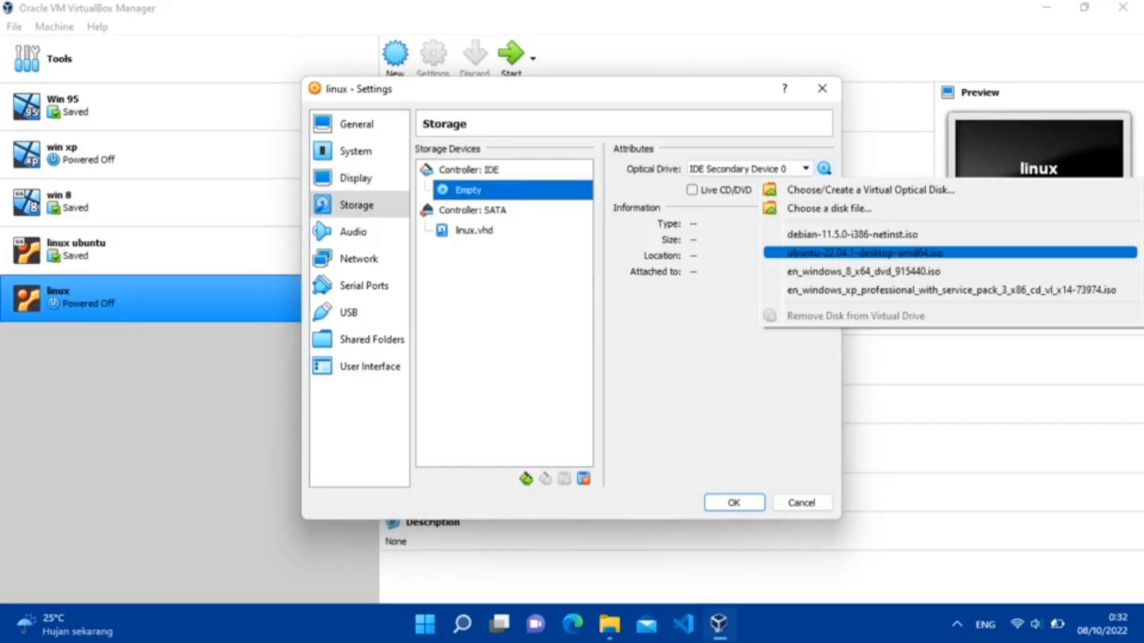
left_click(865, 253)
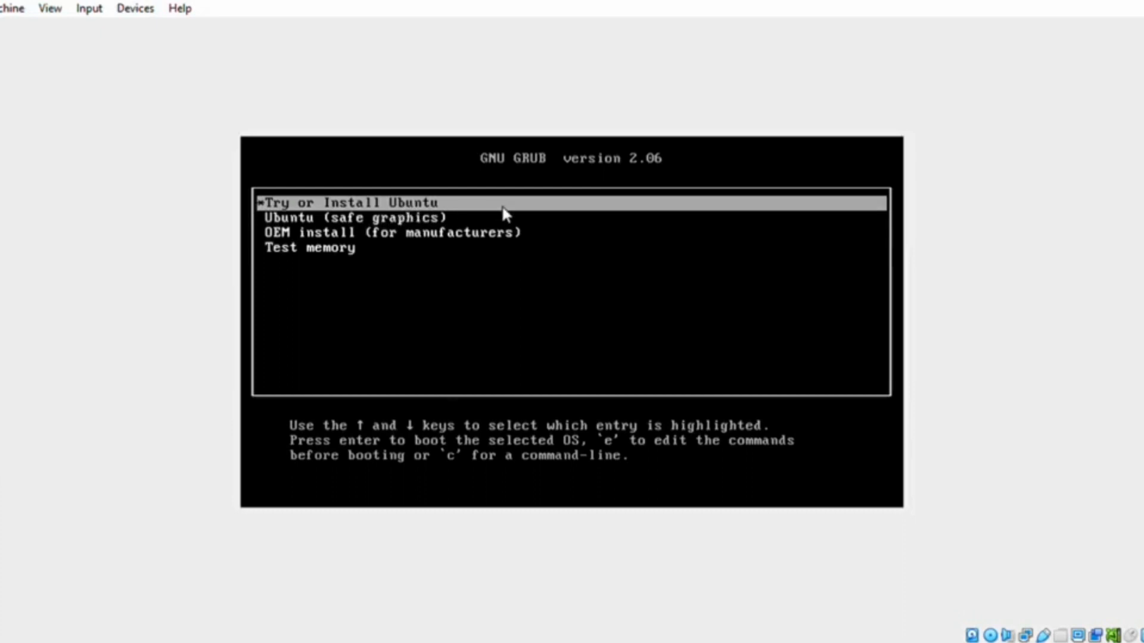
Step: Boot 'Try or Install Ubuntu' and set the installer language to Bahasa Indonesia
key("Return")
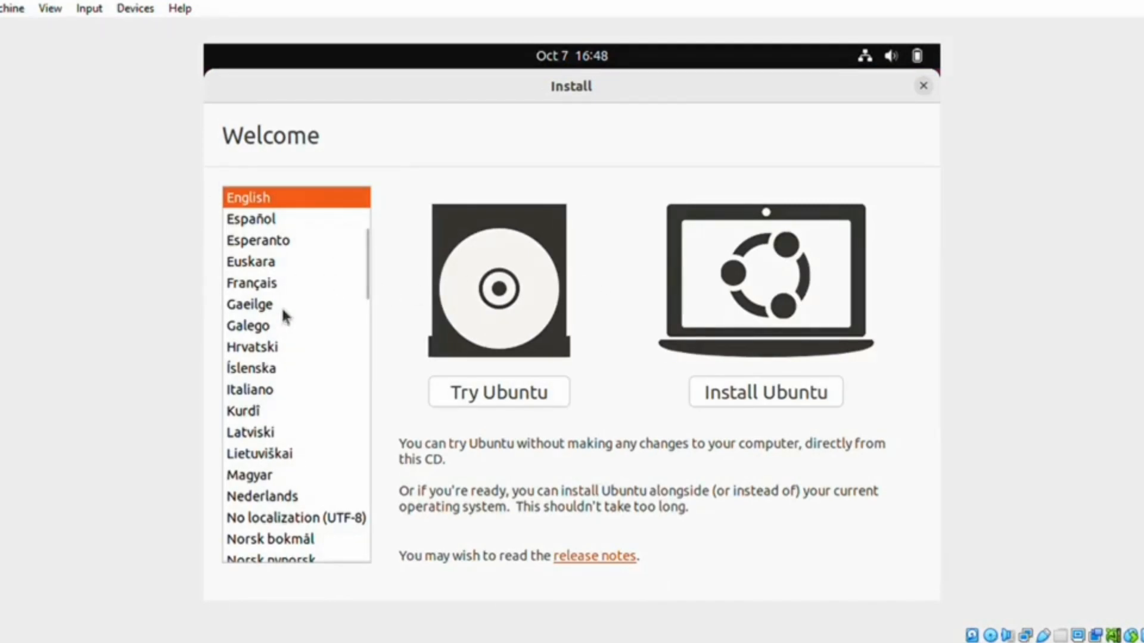
scroll(316, 321, "down", 1)
scroll(300, 339, "up", 5)
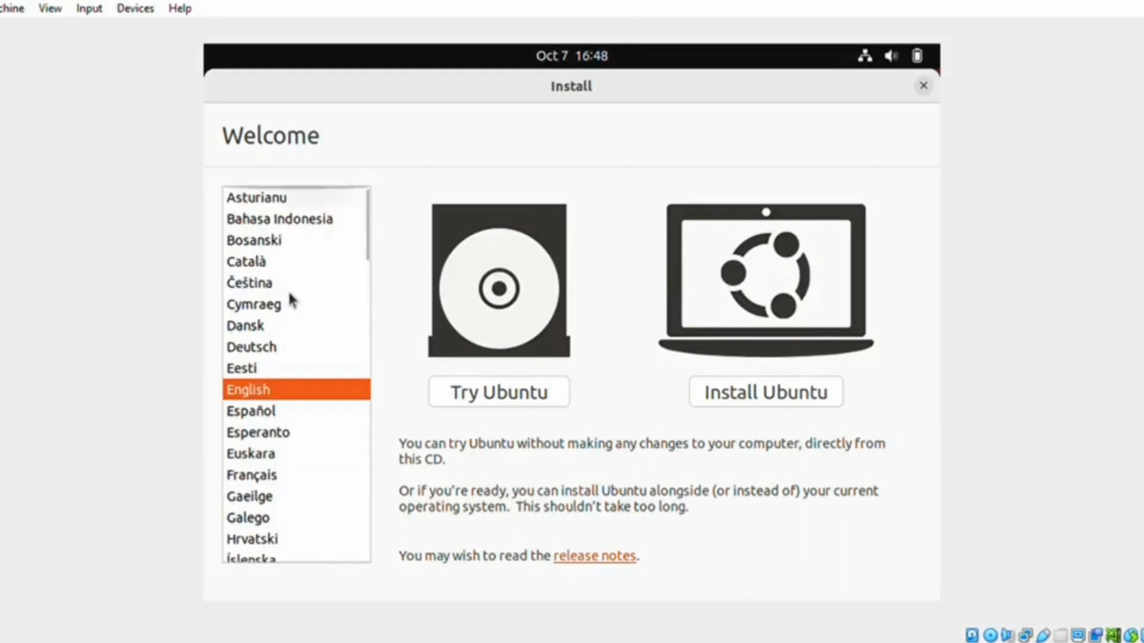
left_click(292, 226)
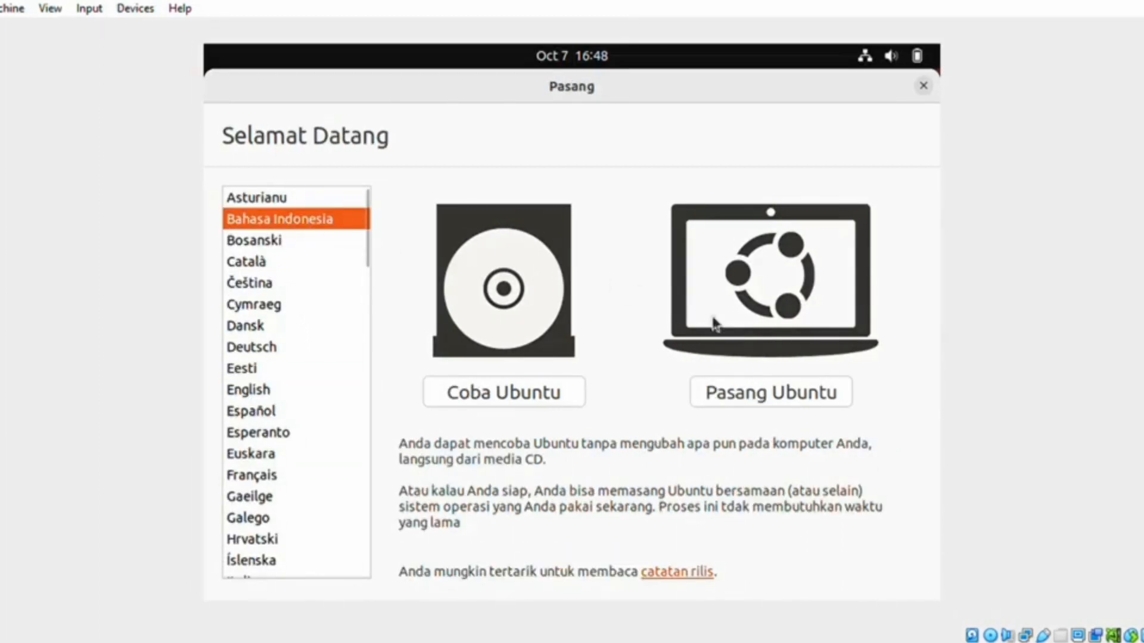
Step: Begin Pasang Ubuntu, keeping the Indonesian (Latin) keyboard layout and normal installation
left_click(782, 401)
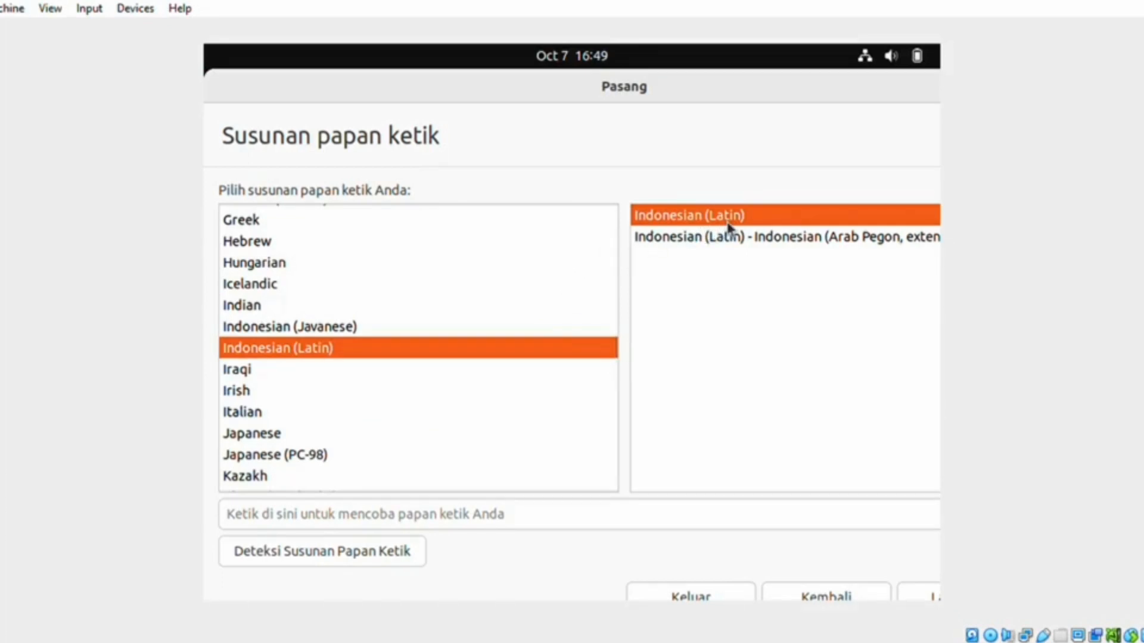
left_click(926, 599)
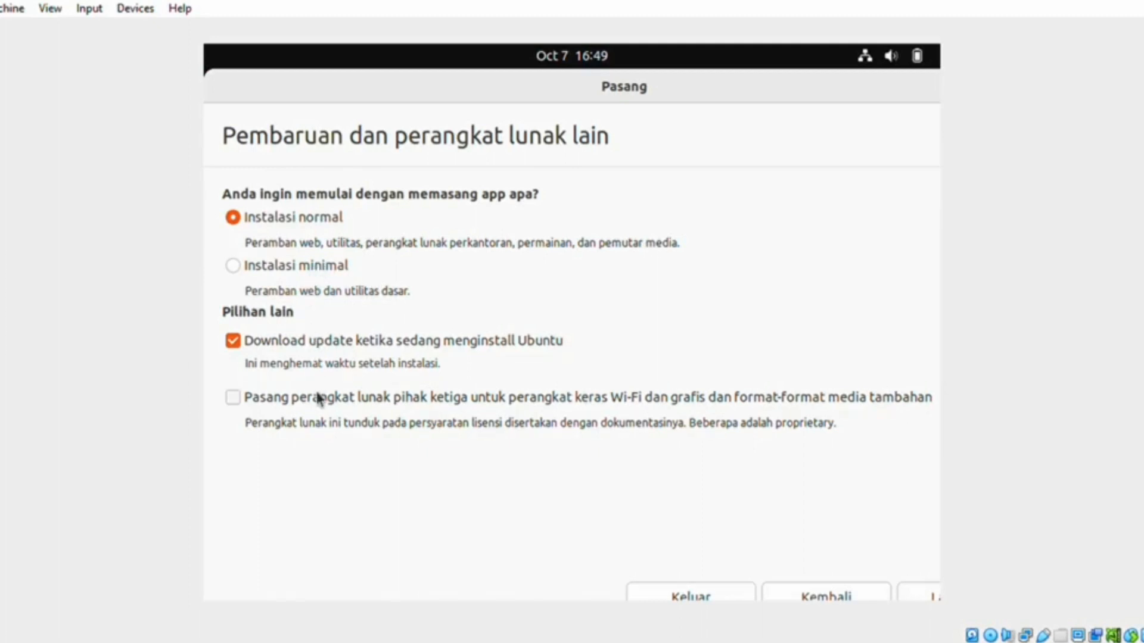
left_click(922, 600)
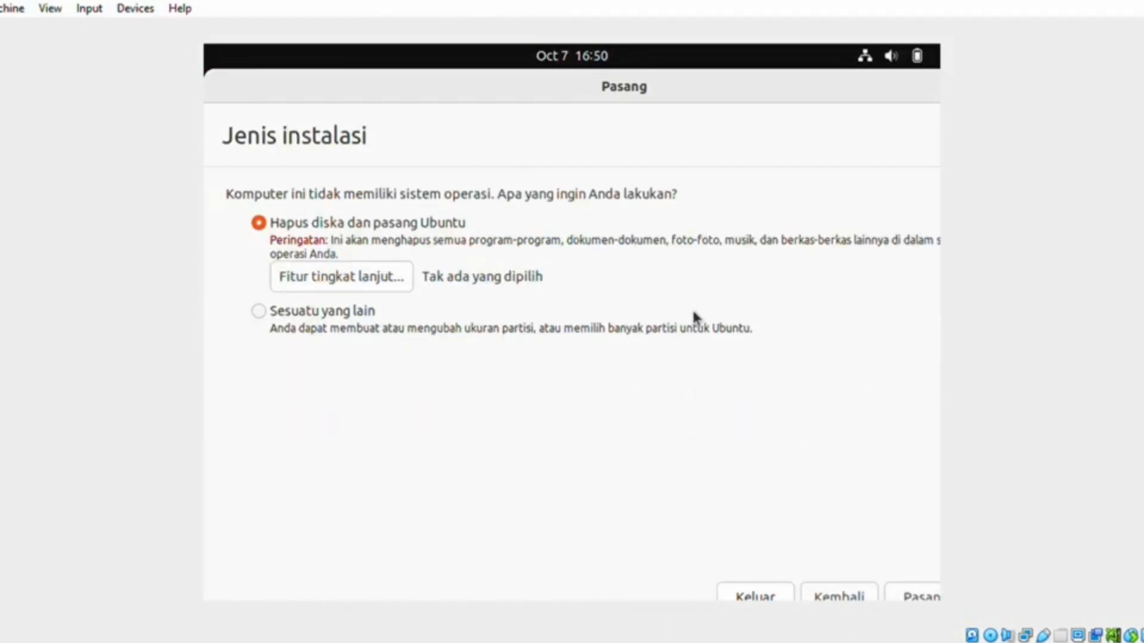
Step: Choose 'Hapus diska dan pasang Ubuntu' and confirm writing the partition changes to sda
left_click(934, 601)
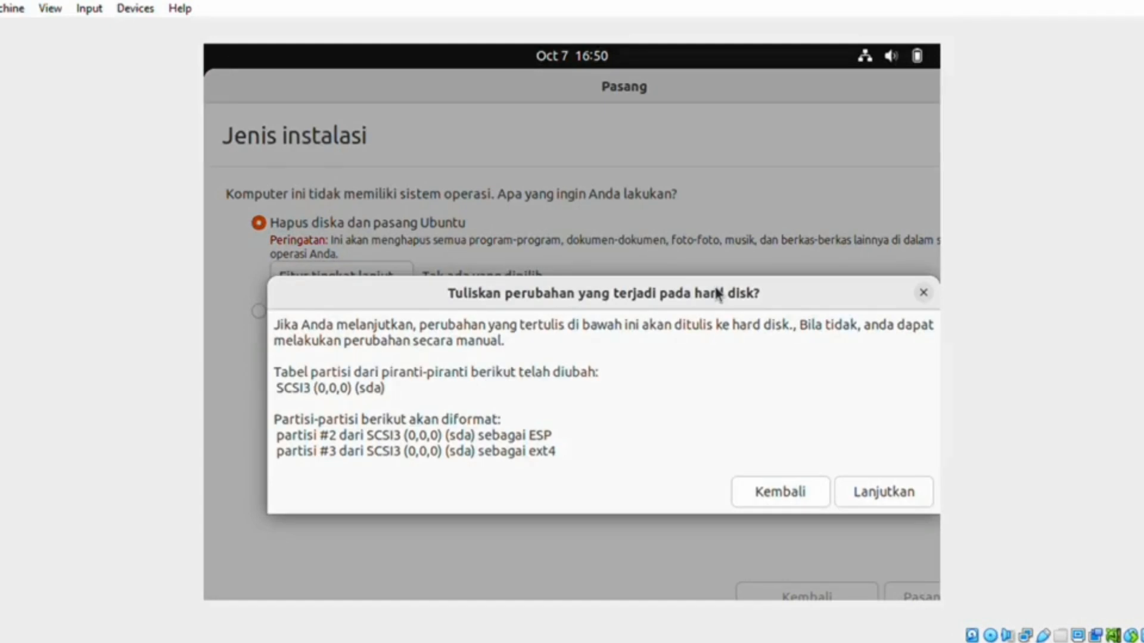
left_click(881, 498)
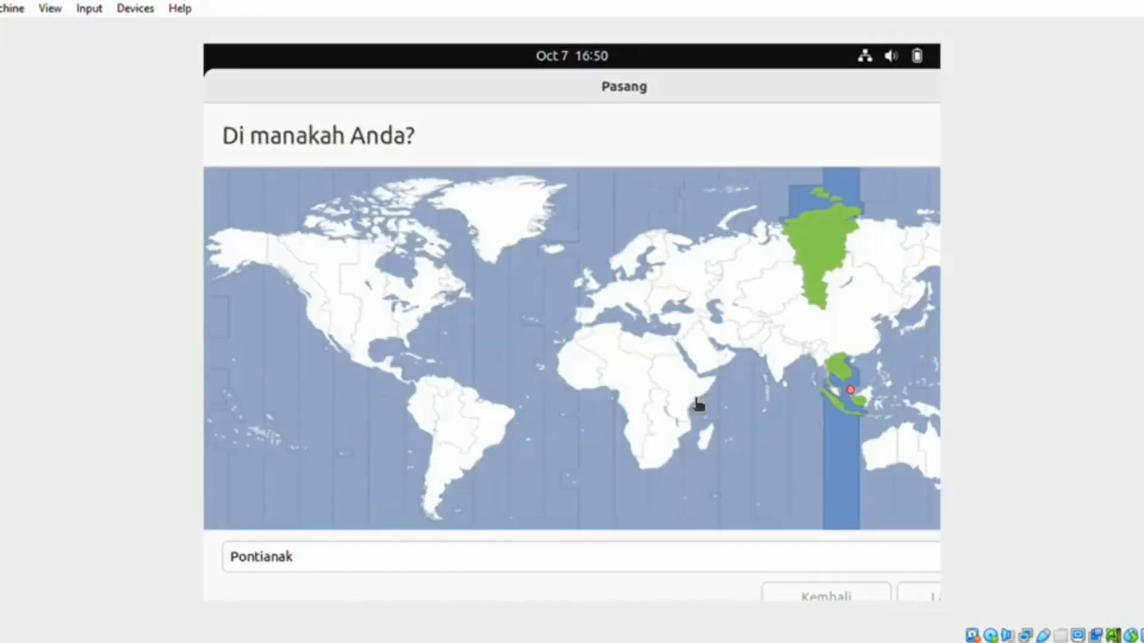
Step: Set the location to Kota Medan (North Sumatra, Indonesia) and continue
type("Medan")
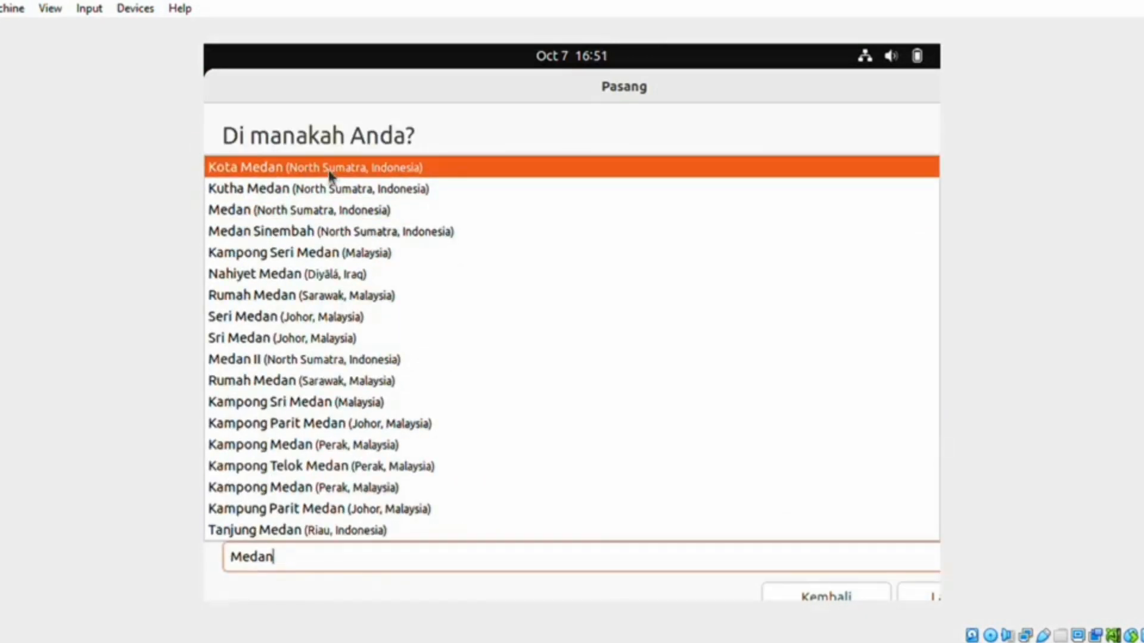
left_click(328, 174)
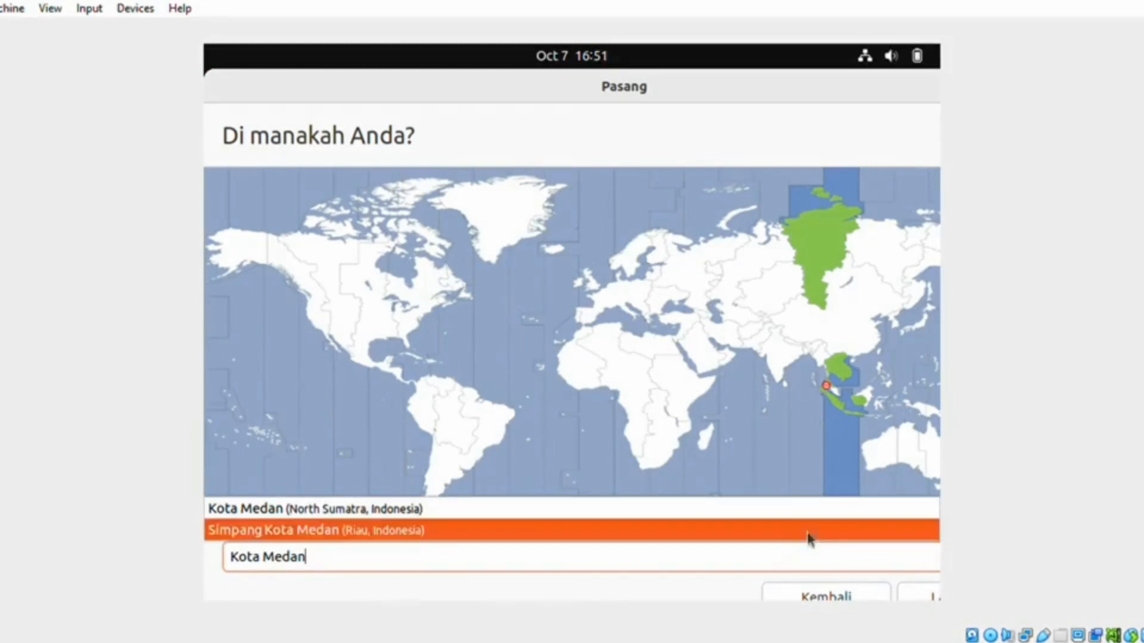
left_click(914, 598)
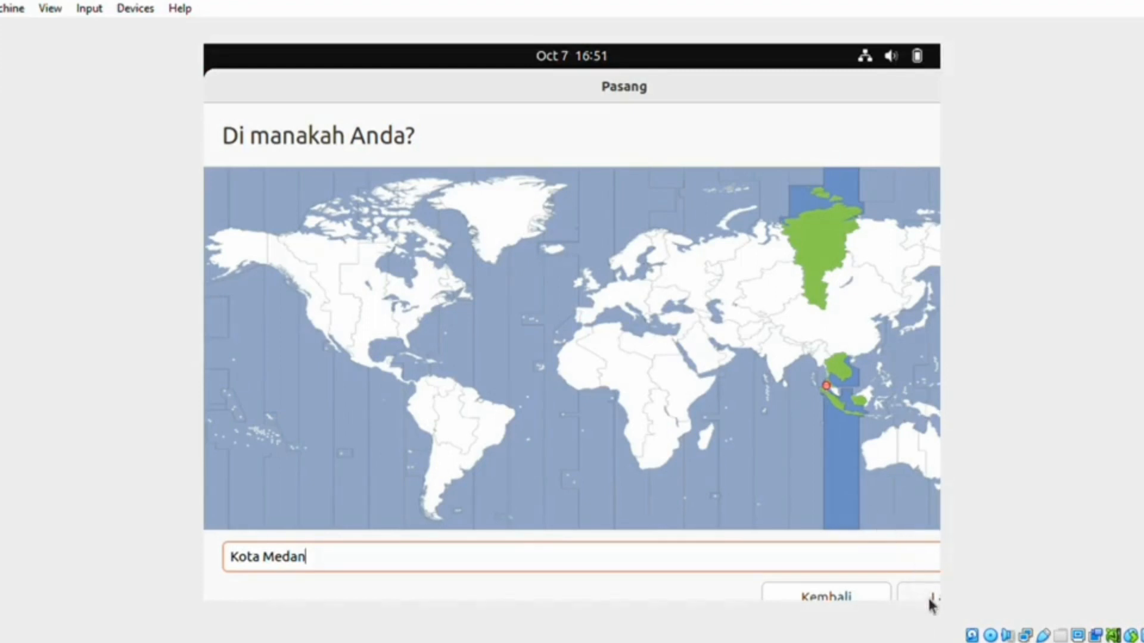
left_click(932, 606)
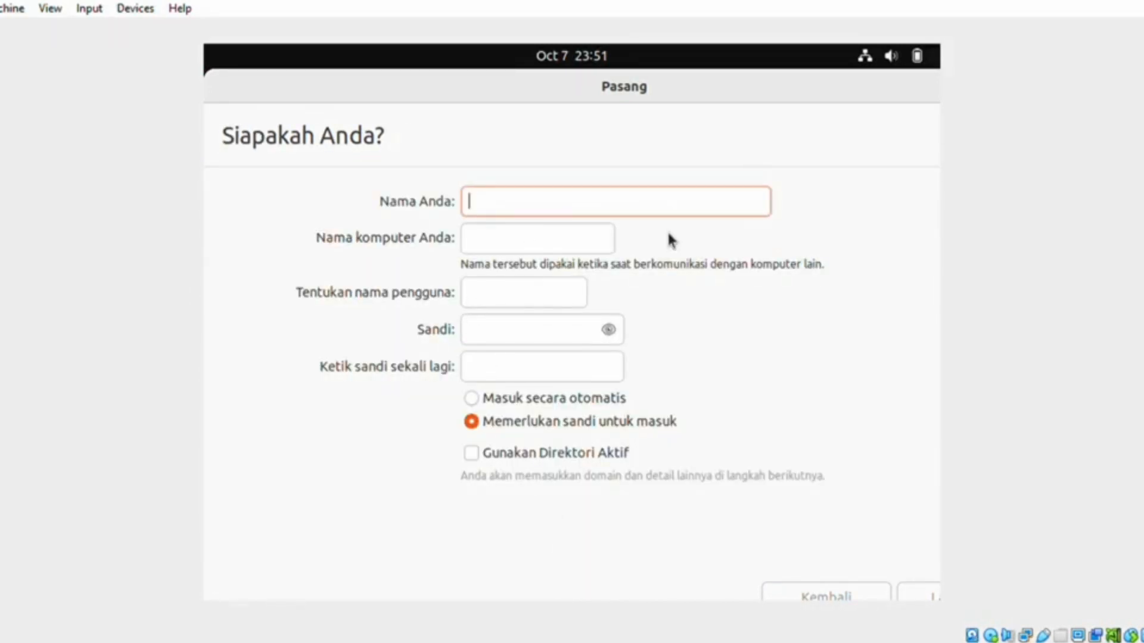
Step: Enter the account holder's name and append 3 to the suggested username
type("Kwl")
key("BackSpace")
key("BackSpace")
type("e")
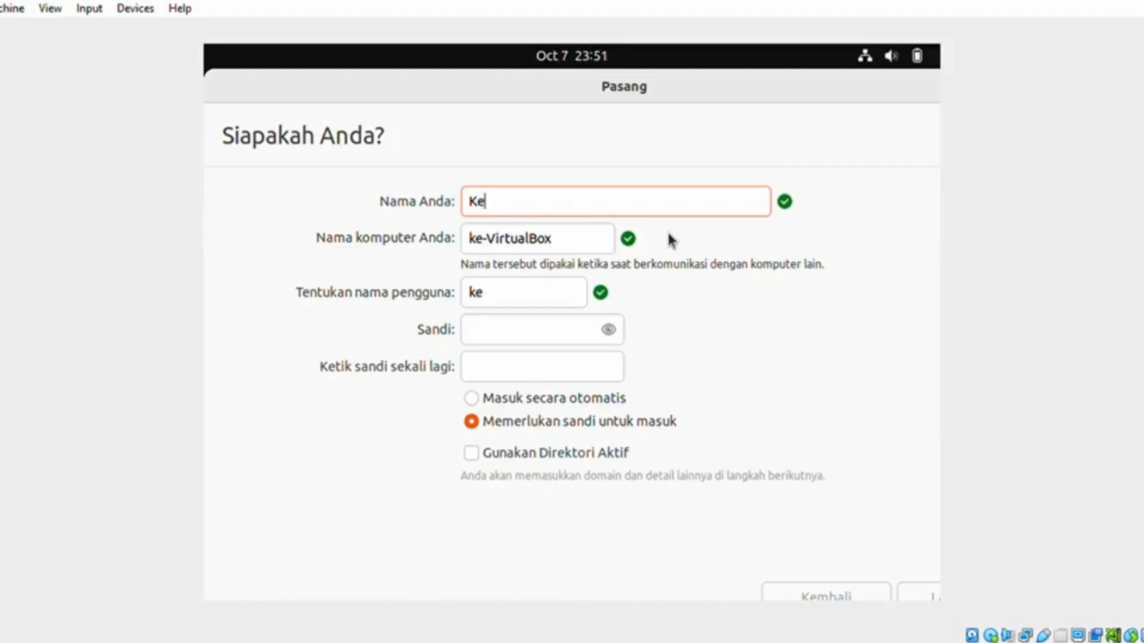
type("lompok")
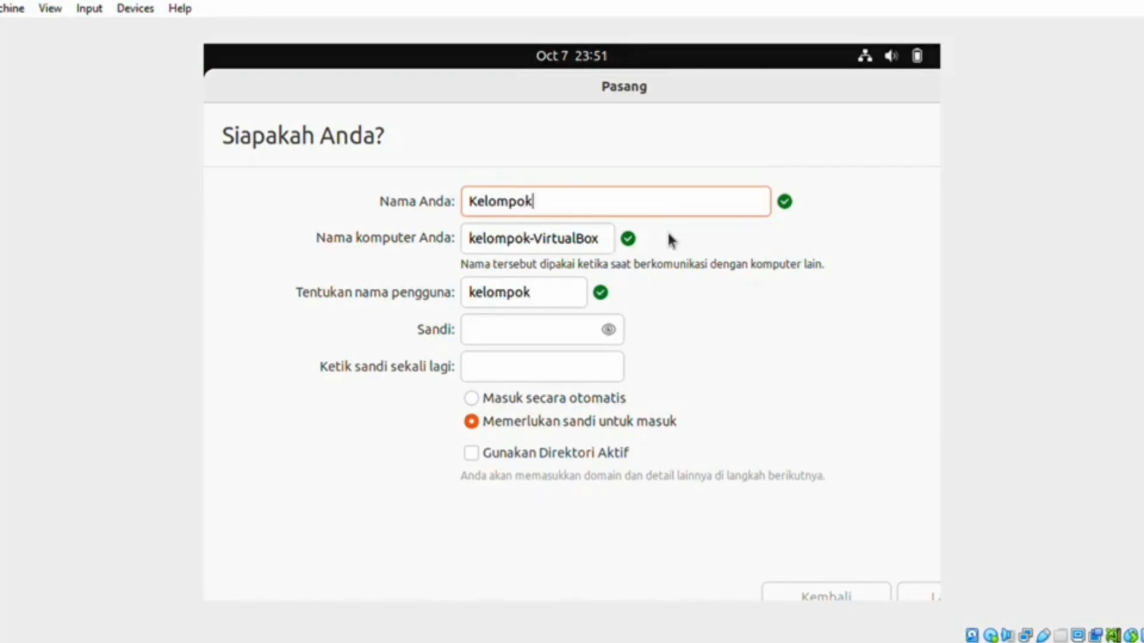
type(" Tiga")
left_click(570, 337)
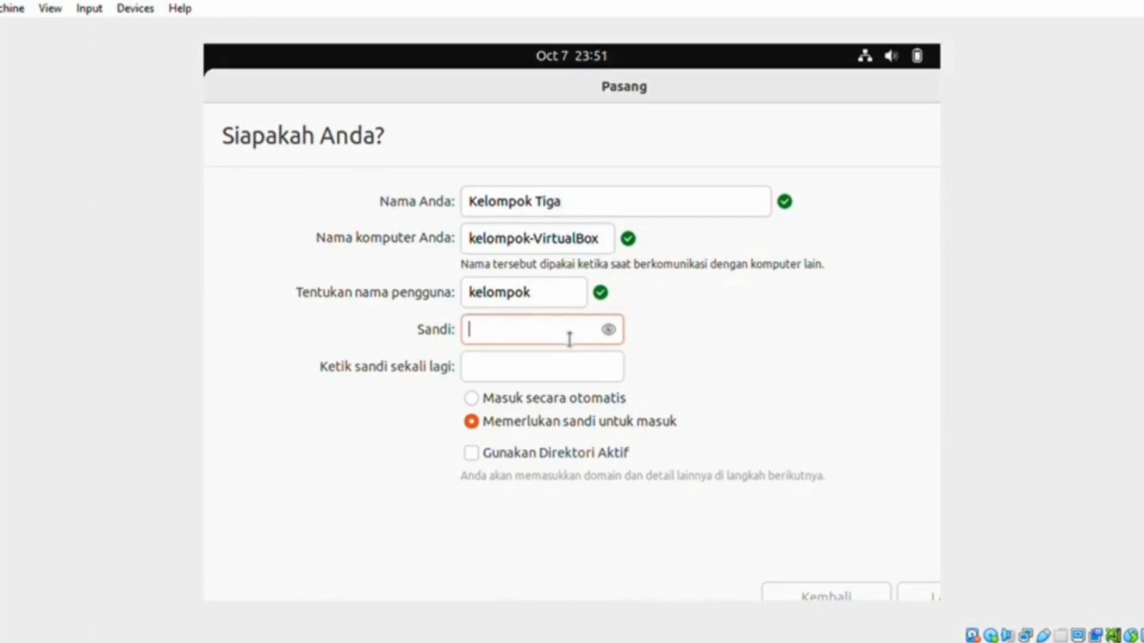
left_click(576, 304)
type("3")
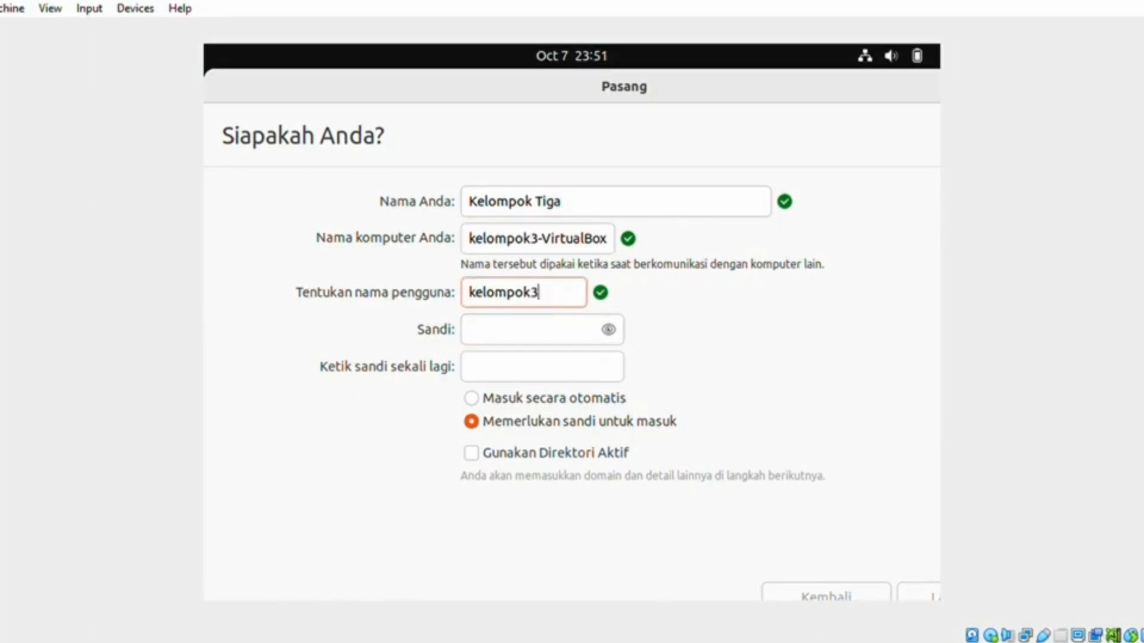
Step: Enter and repeat the account password, choose 'Masuk secara otomatis', and start installing
left_click(552, 338)
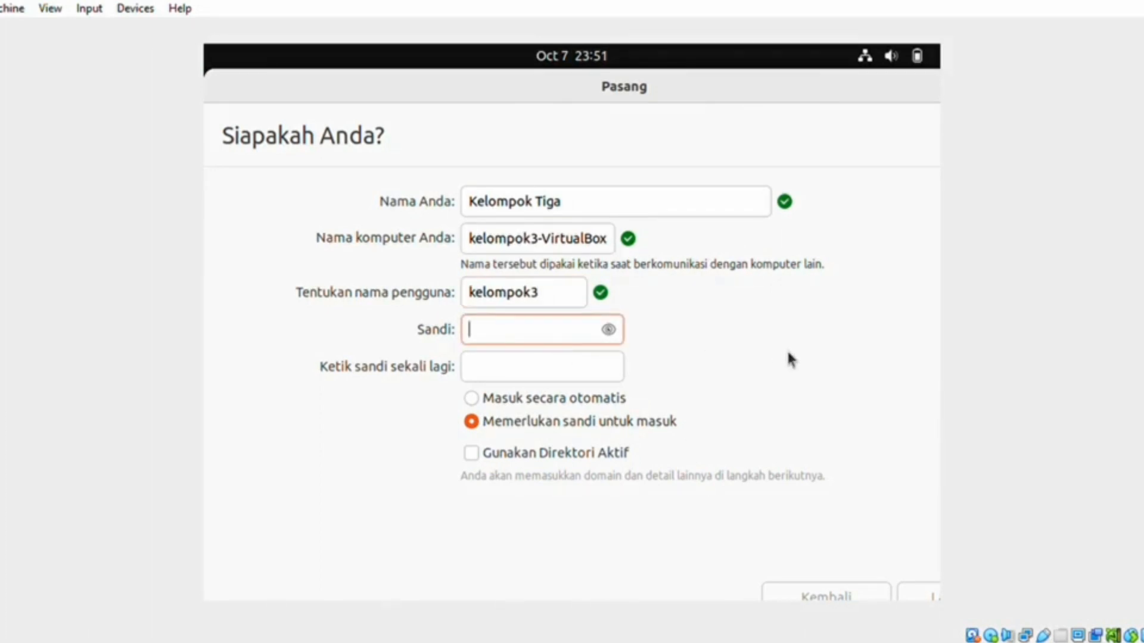
type("123456")
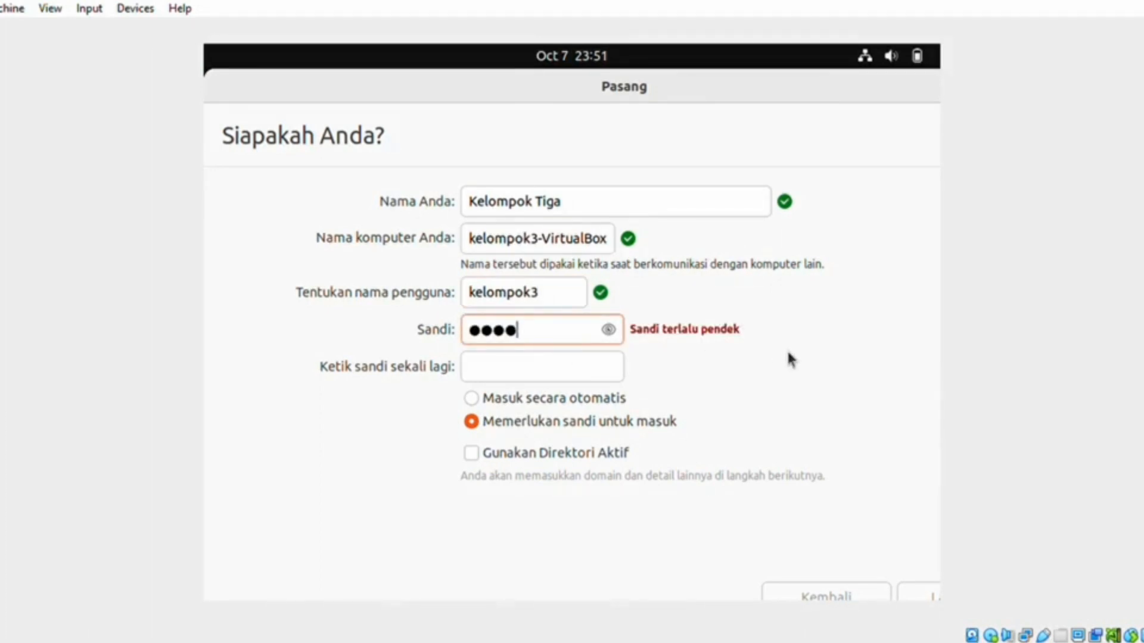
type("789")
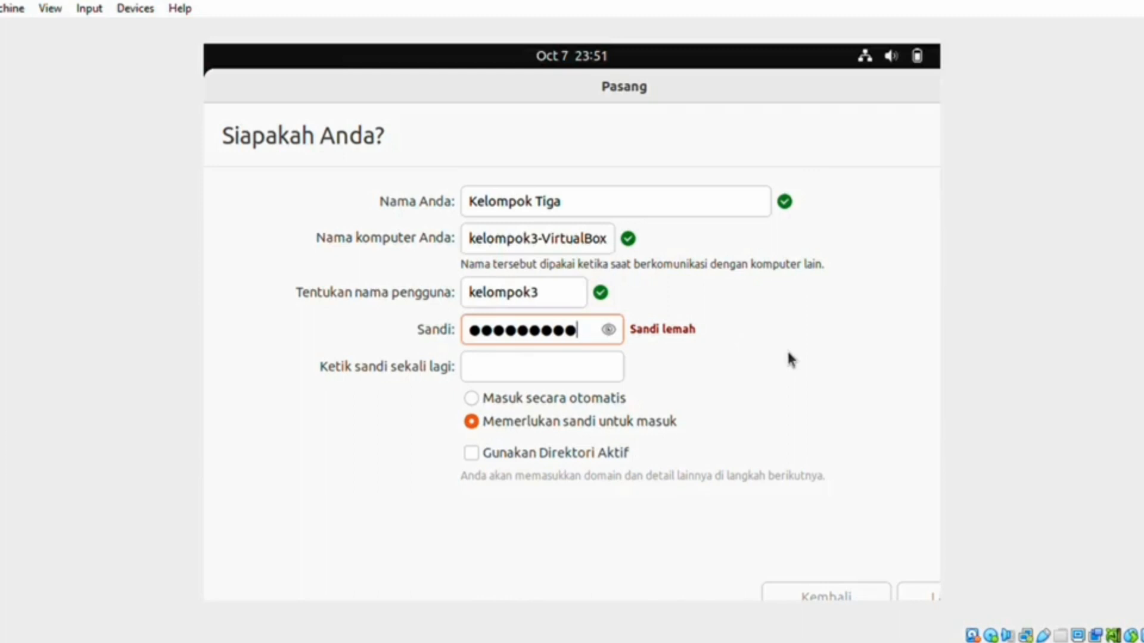
left_click(570, 374)
type("12345678")
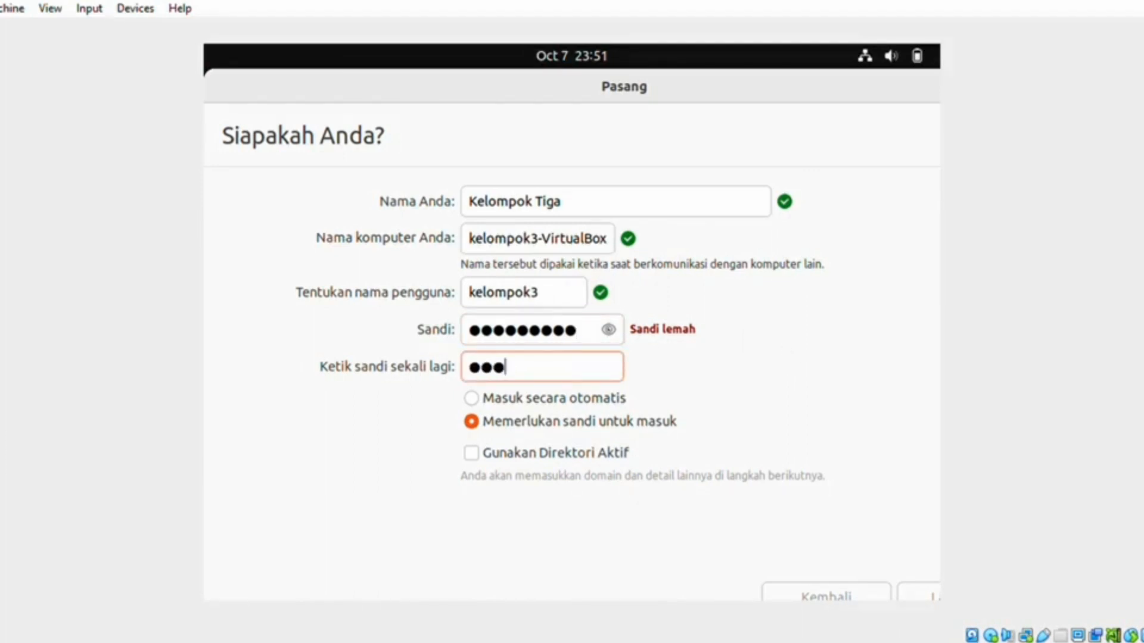
type("9")
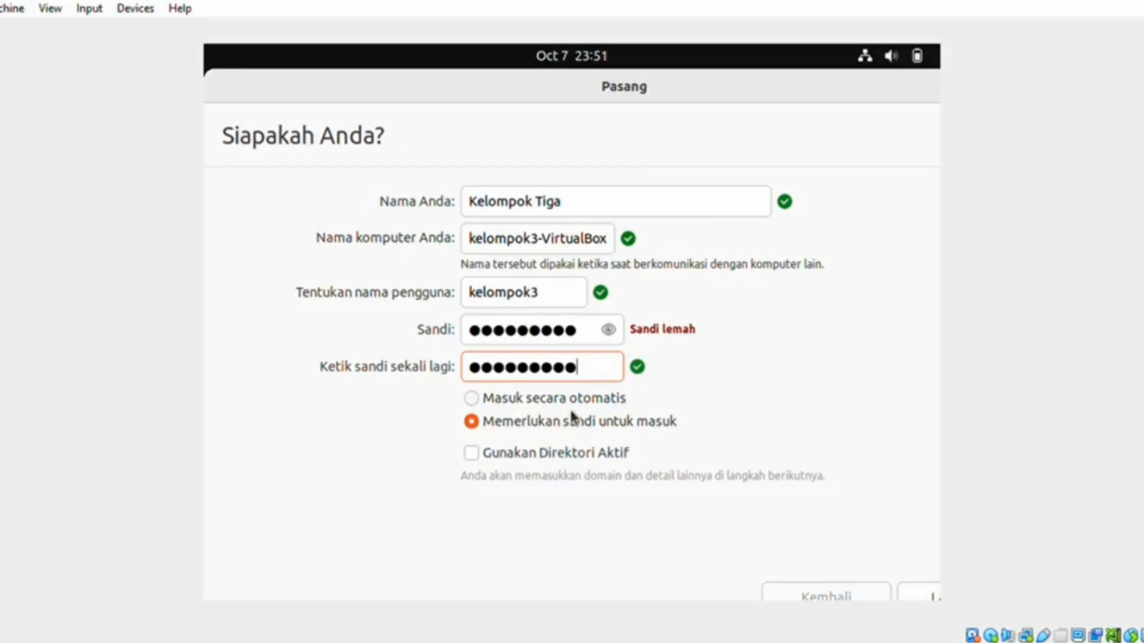
left_click(495, 405)
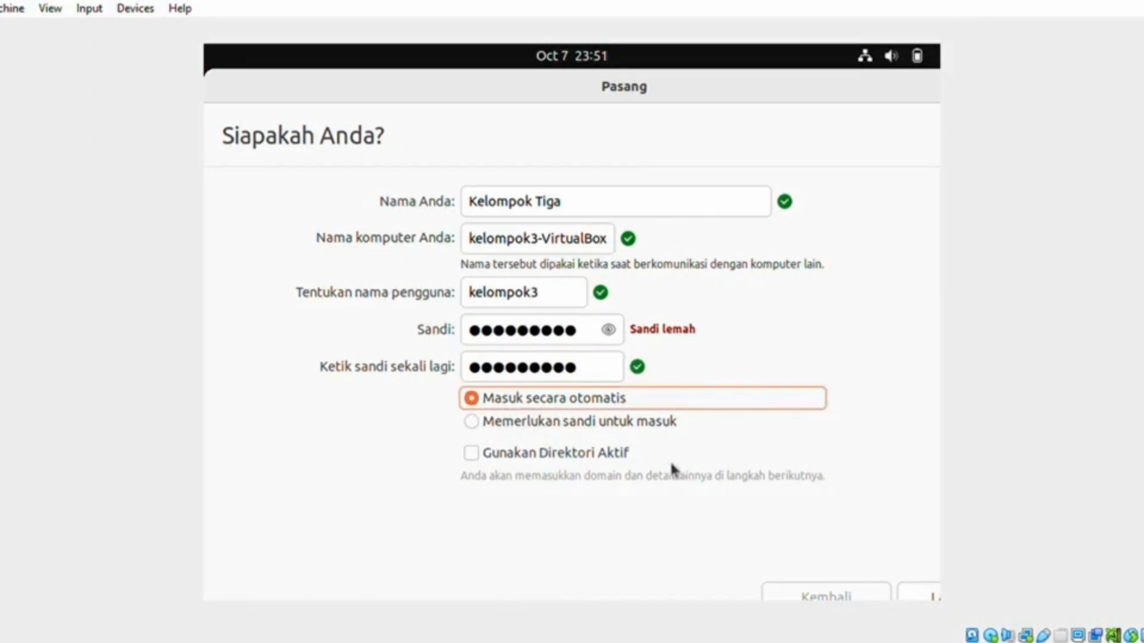
left_click(920, 588)
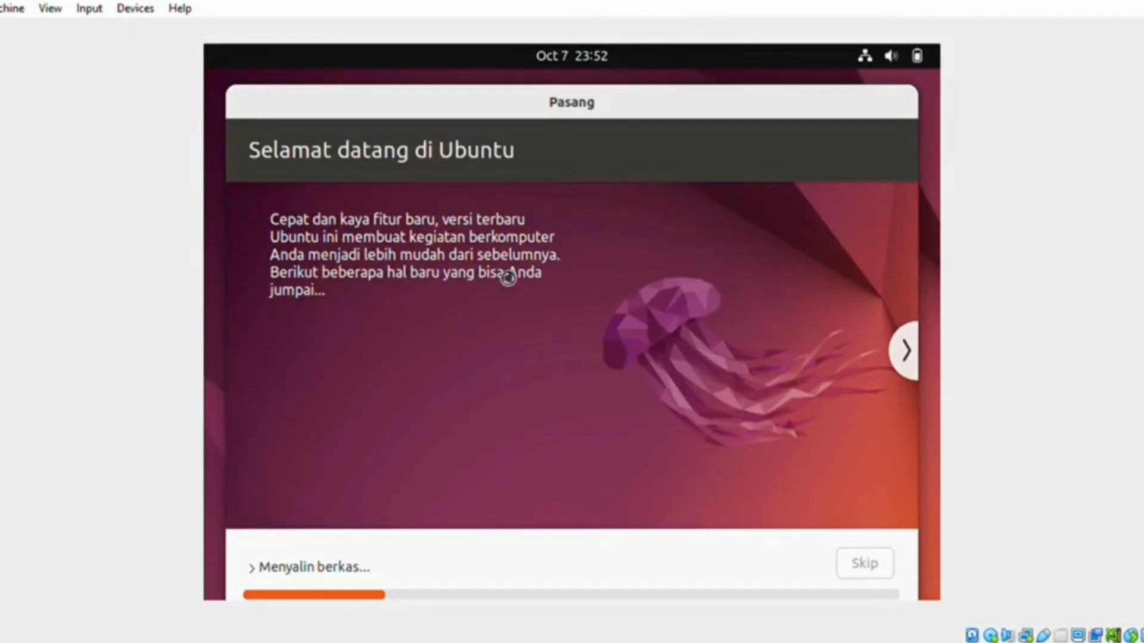
Step: Page through the installer slideshow, then choose 'Nyalakan Ulang Sekarang' when installation completes
left_click(909, 364)
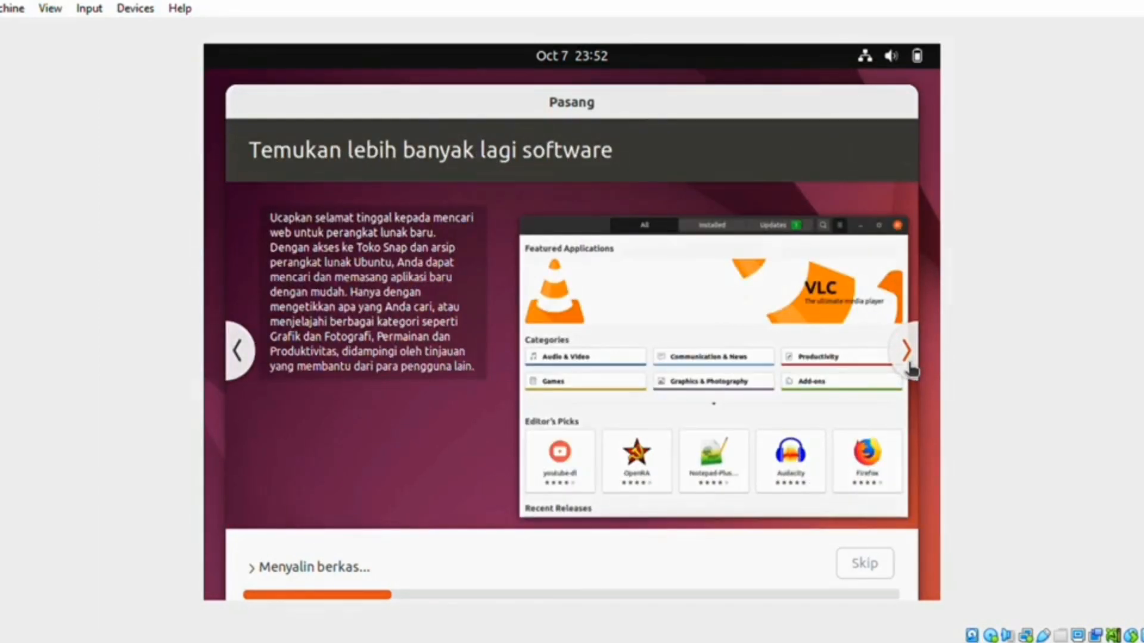
left_click(910, 367)
left_click(910, 368)
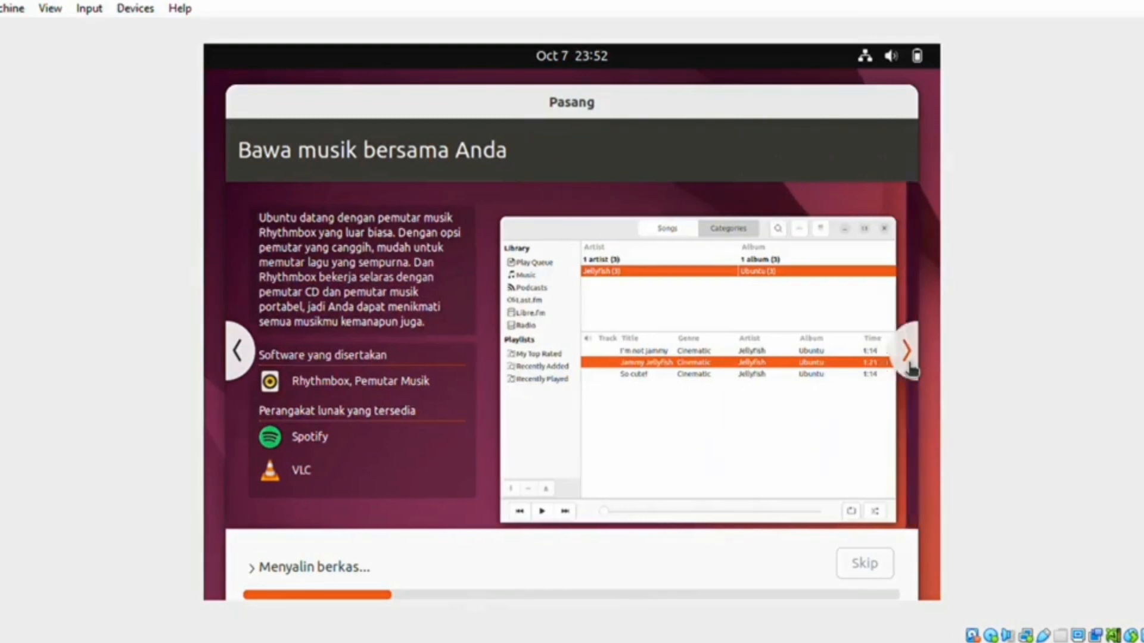
left_click(910, 368)
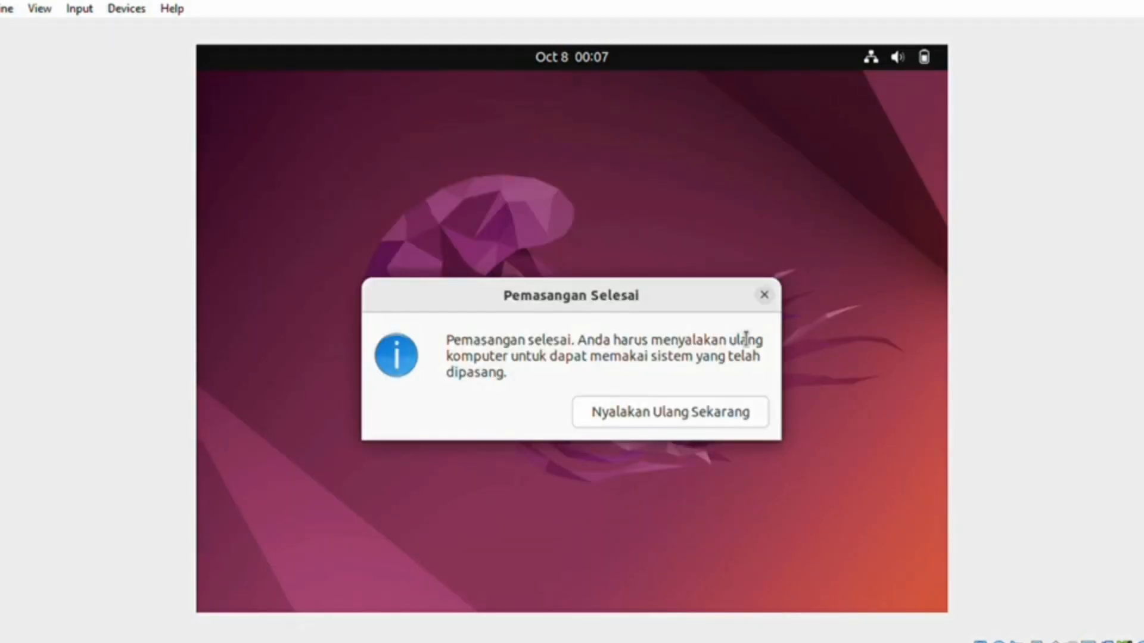
left_click(703, 419)
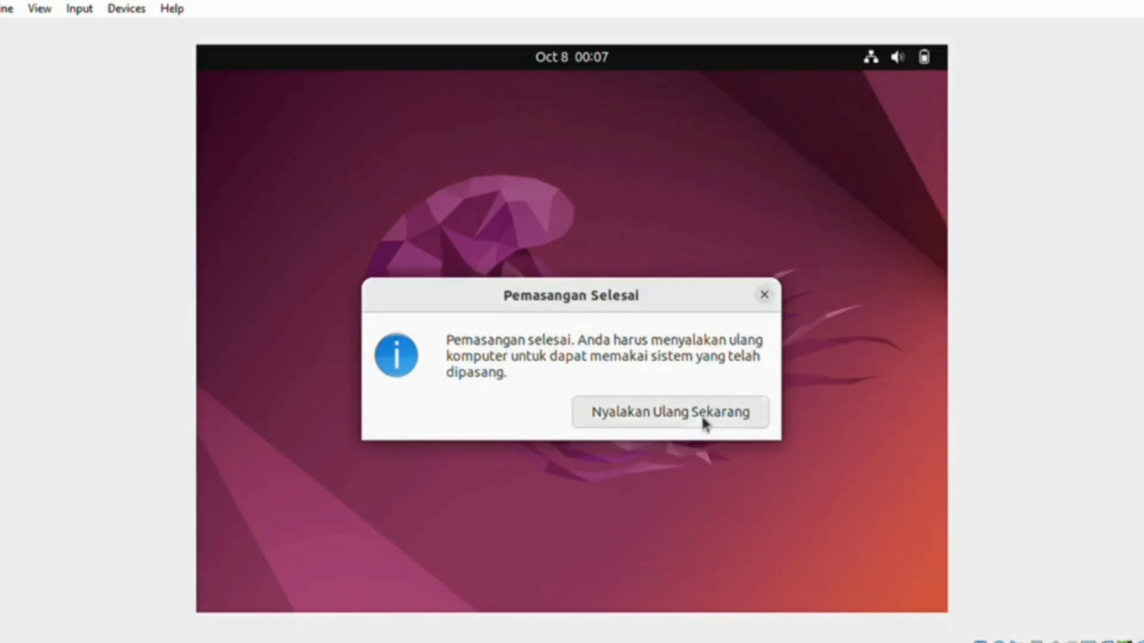
left_click(704, 420)
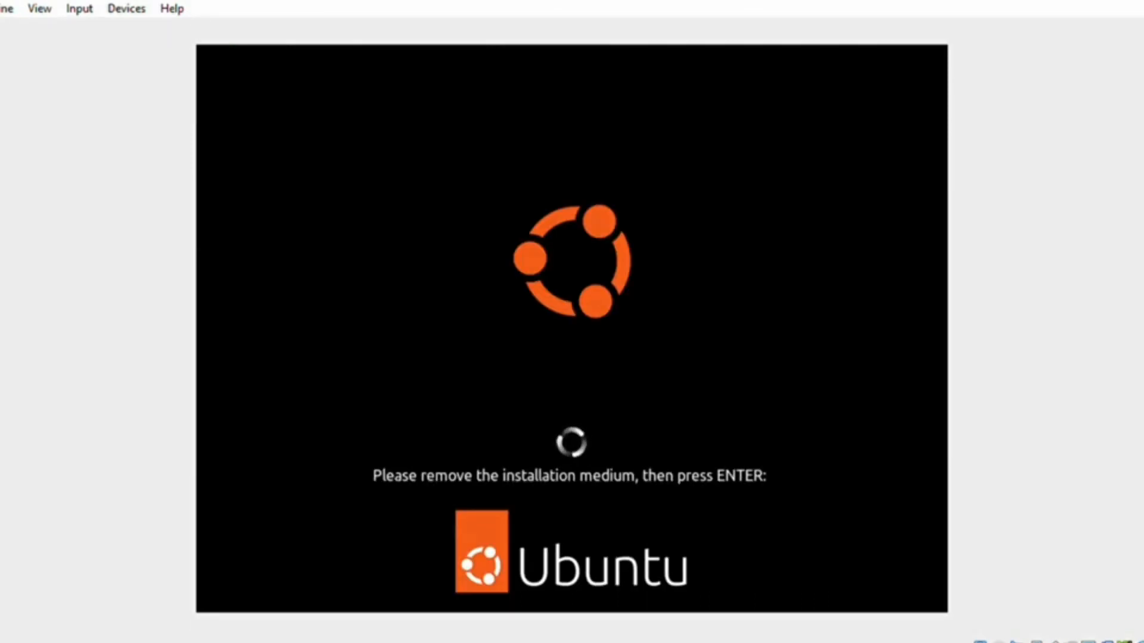
Step: Continue the reboot and skip through online accounts, Livepatch, reporting and privacy pages to finish
key("Return")
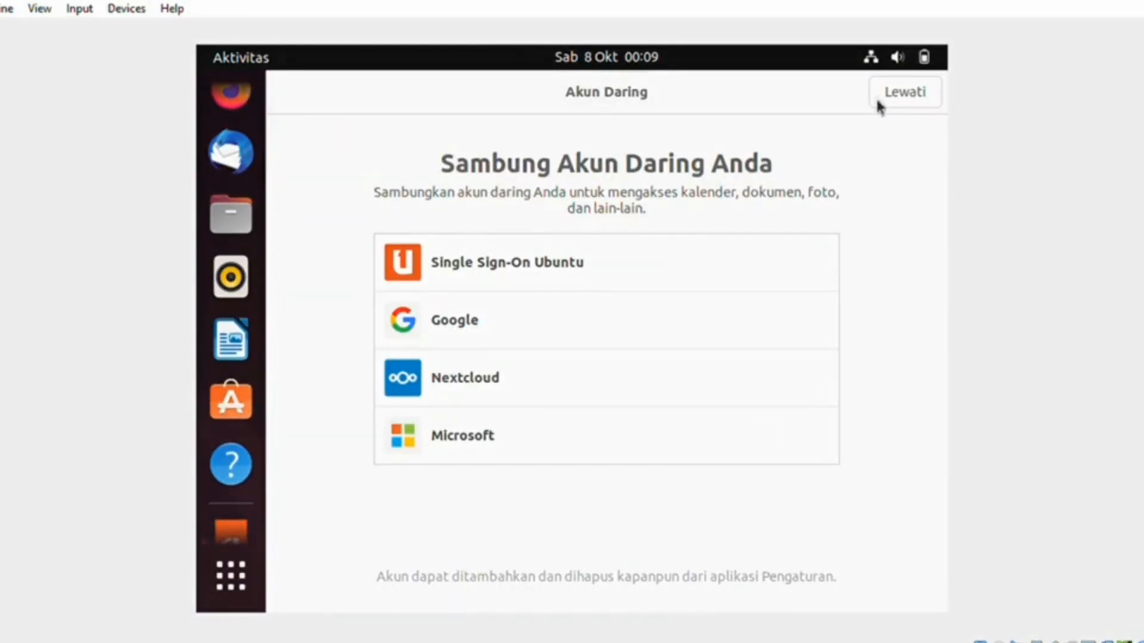
left_click(894, 100)
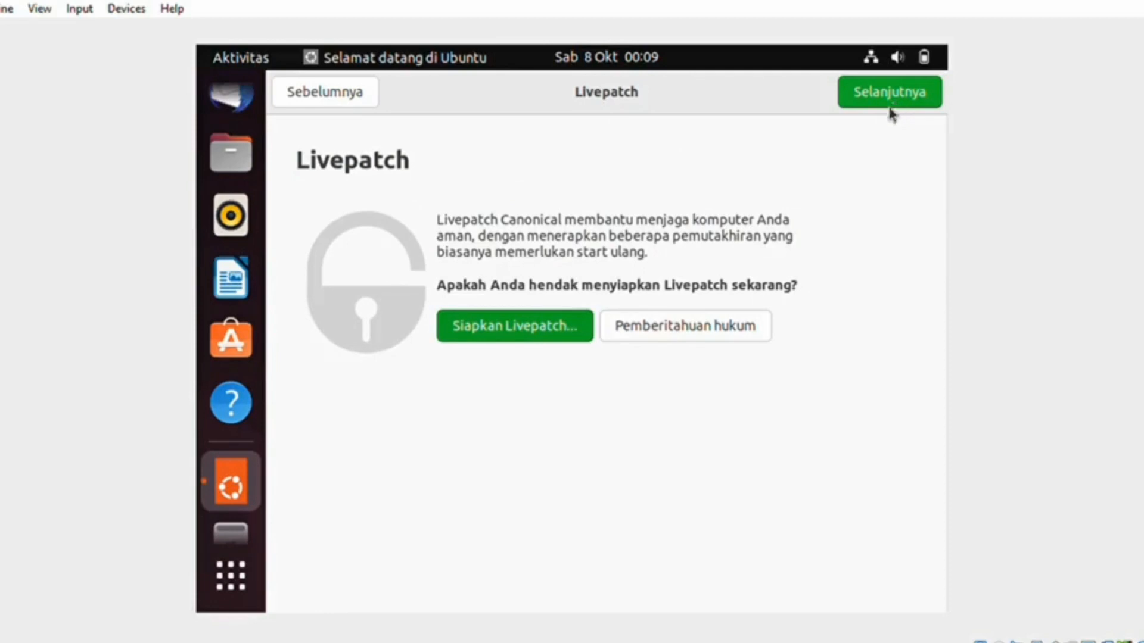
left_click(885, 106)
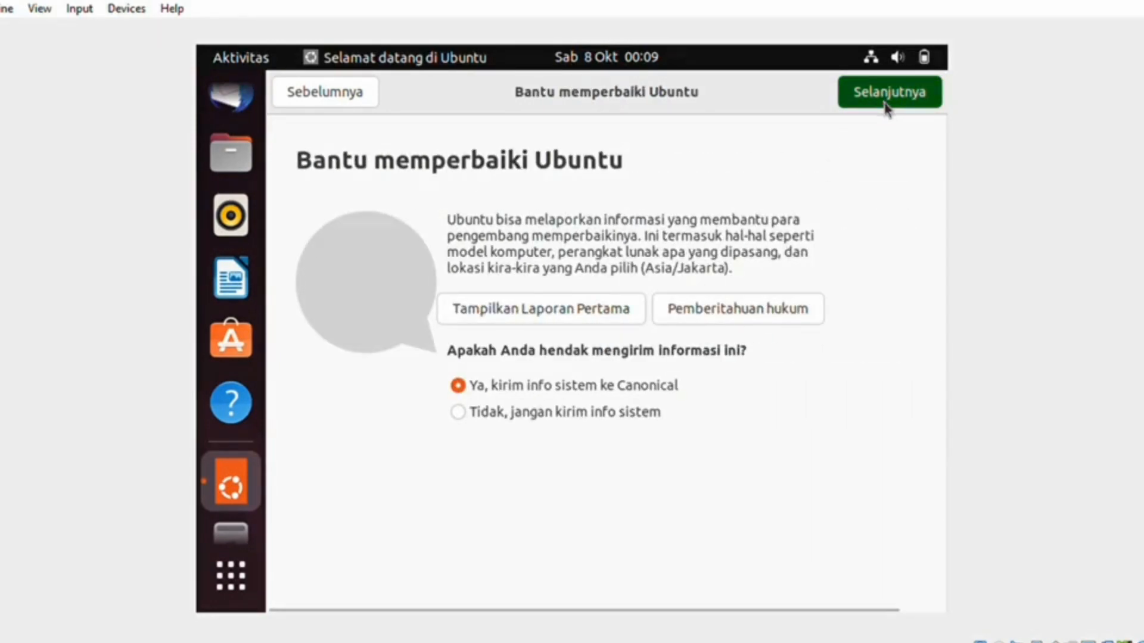
left_click(885, 108)
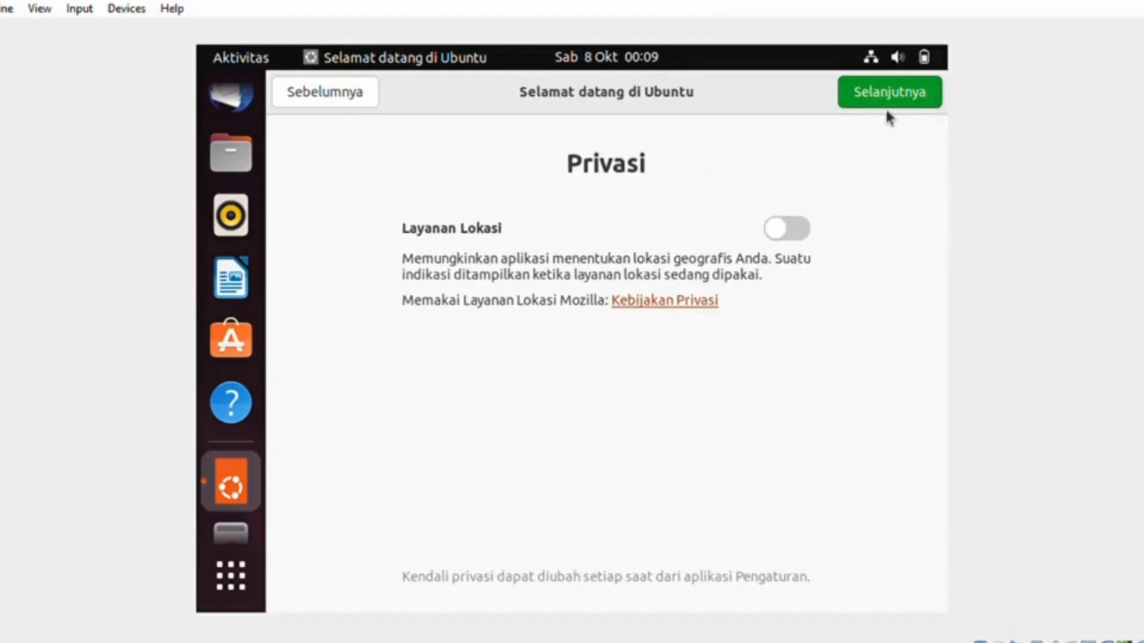
left_click(876, 106)
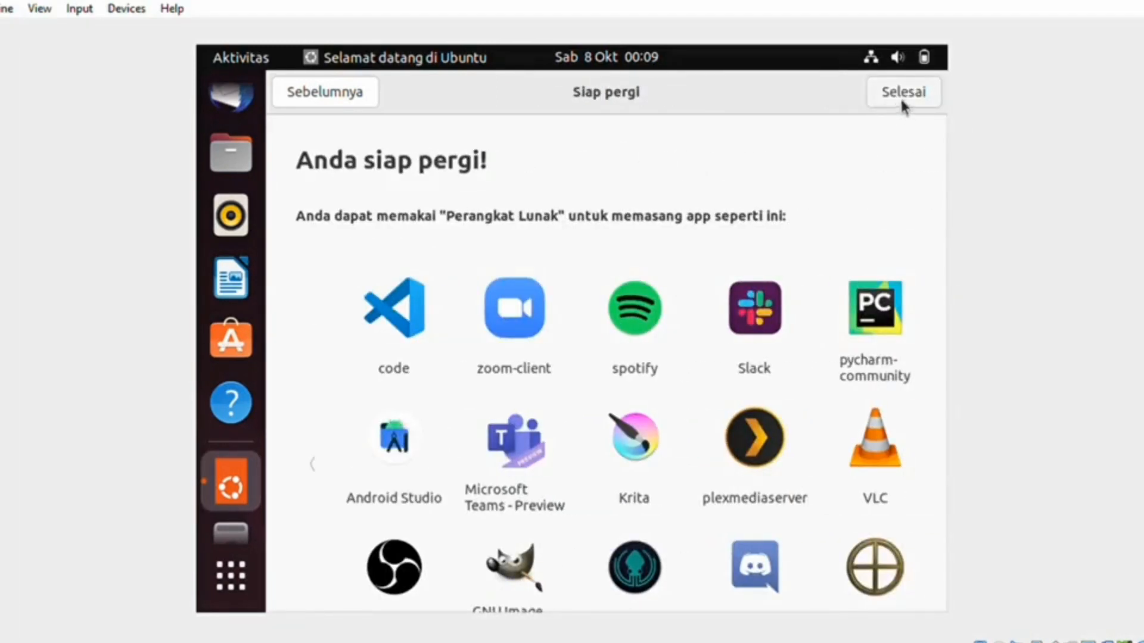
left_click(904, 96)
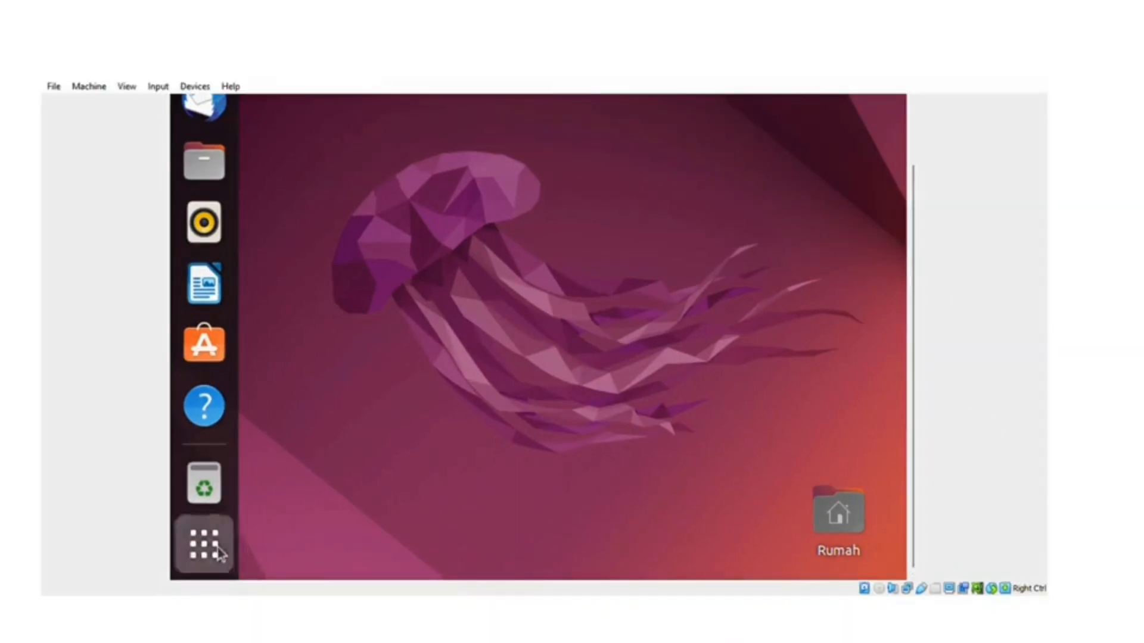
Step: Show Applications in the dock and browse to the second app page and back
left_click(230, 575)
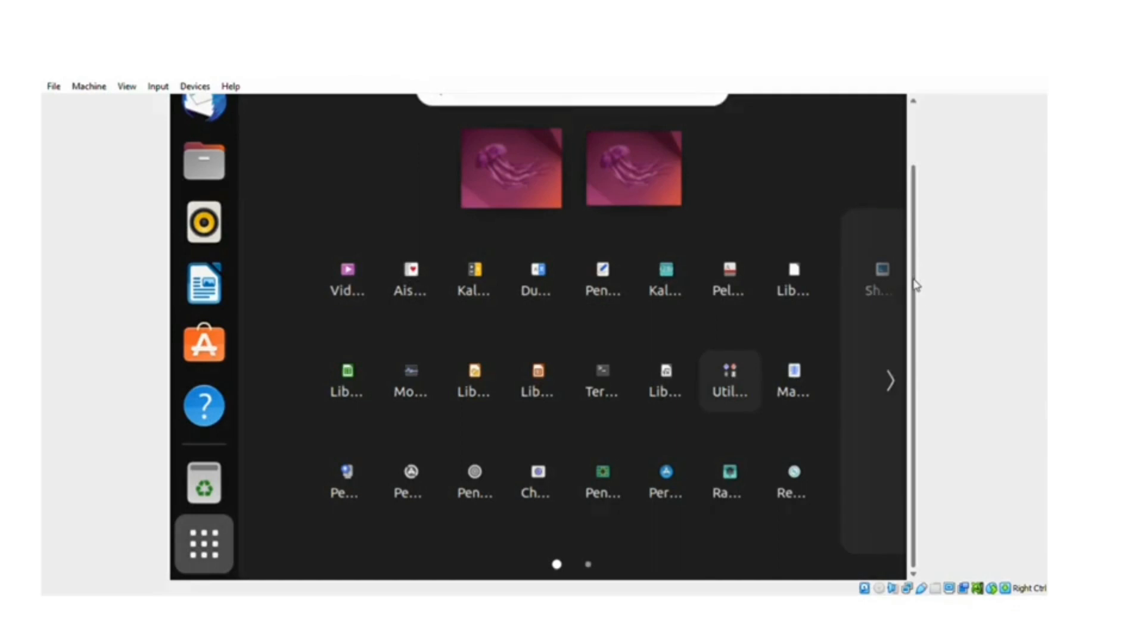
left_click_drag(915, 285, 918, 213)
left_click(890, 451)
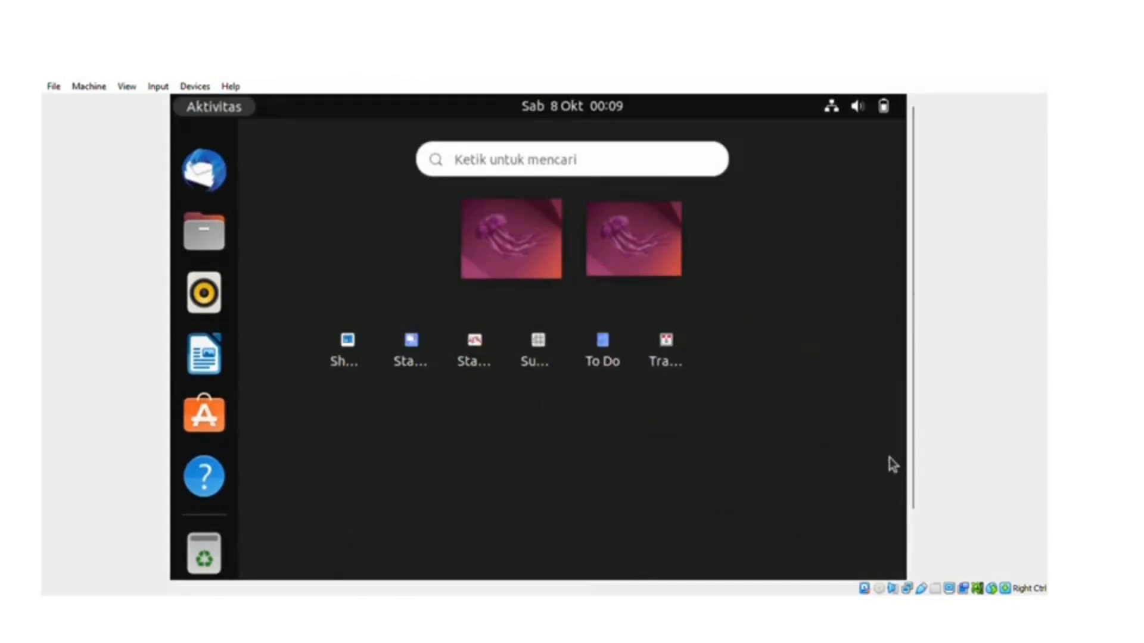
left_click(258, 462)
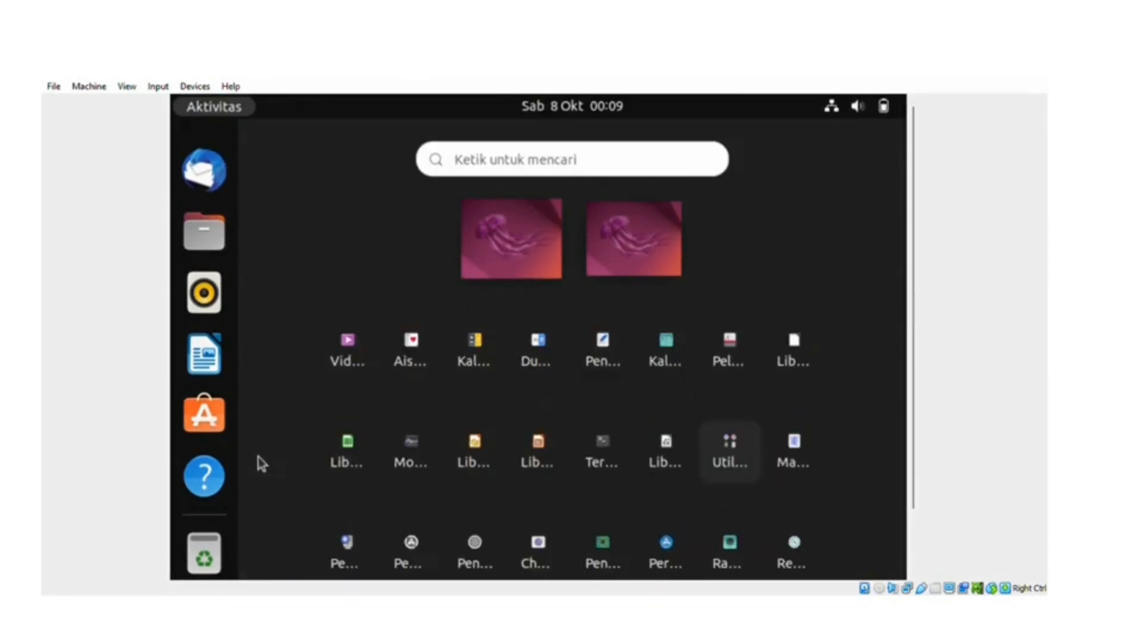